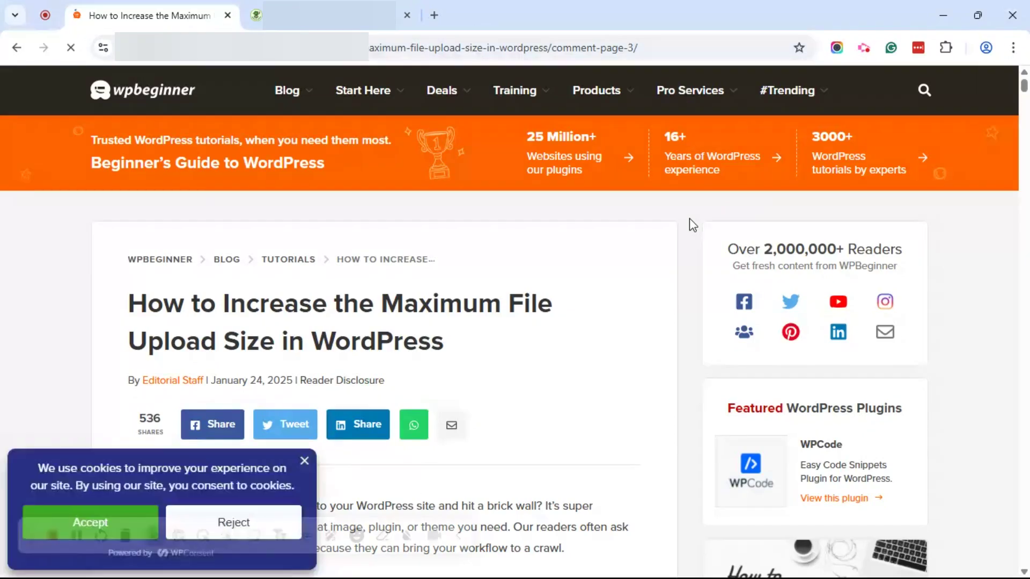
Dismiss the cookie notice and scroll the article to its list of five upload-limit methods
{"action": "left_click", "coordinate": [304, 461]}
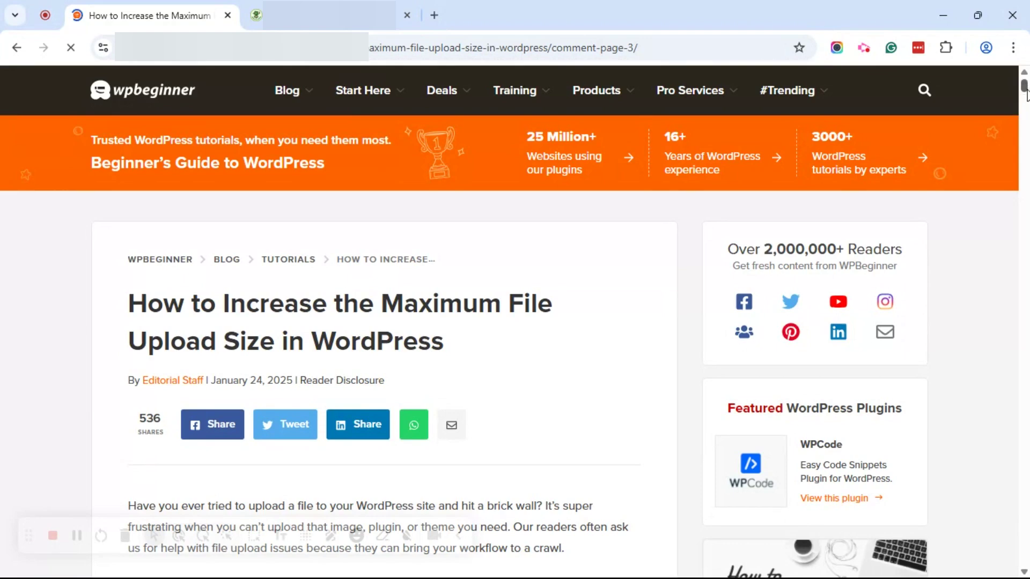
{"action": "scroll", "coordinate": [421, 199], "scroll_direction": "down", "scroll_amount": 15}
{"action": "scroll", "coordinate": [421, 199], "scroll_direction": "down", "scroll_amount": 10}
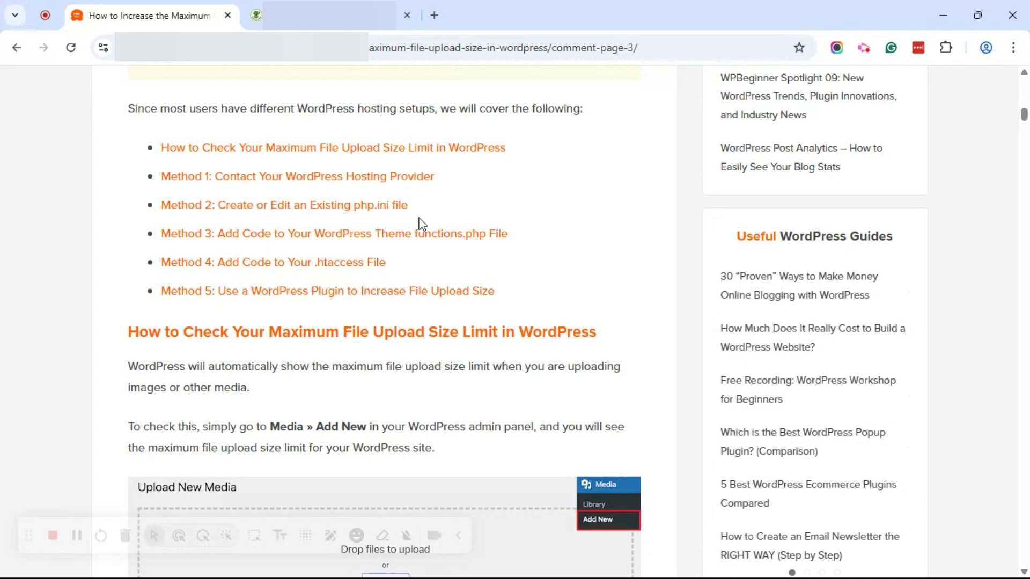
Jump to the article's 'Method 3: Add Code to Your WordPress Theme functions.php File' section
{"action": "left_click", "coordinate": [422, 247]}
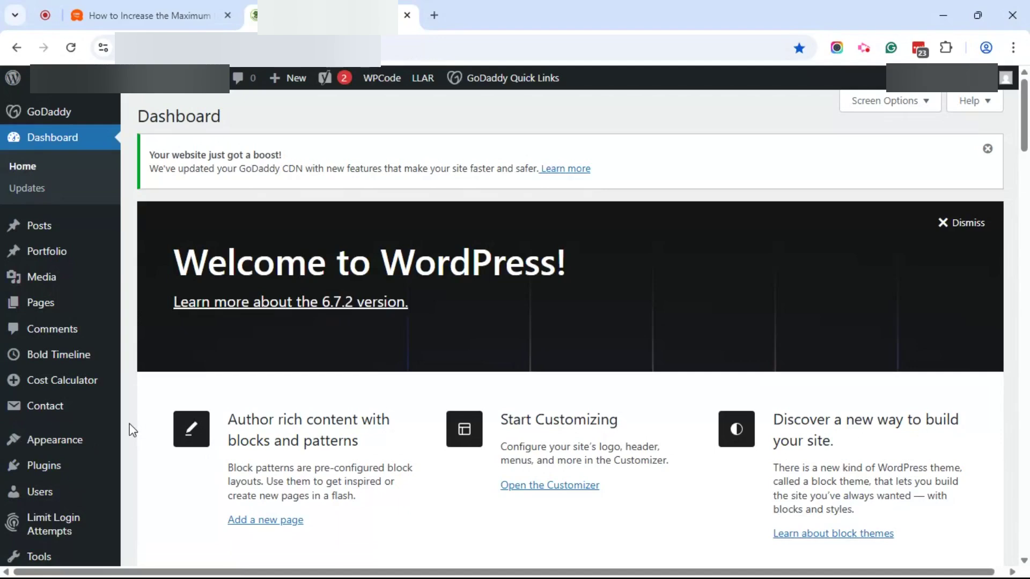
Search Add Plugins for 'WPCode', confirming the code snippets plugin is already active
{"action": "mouse_move", "coordinate": [60, 471]}
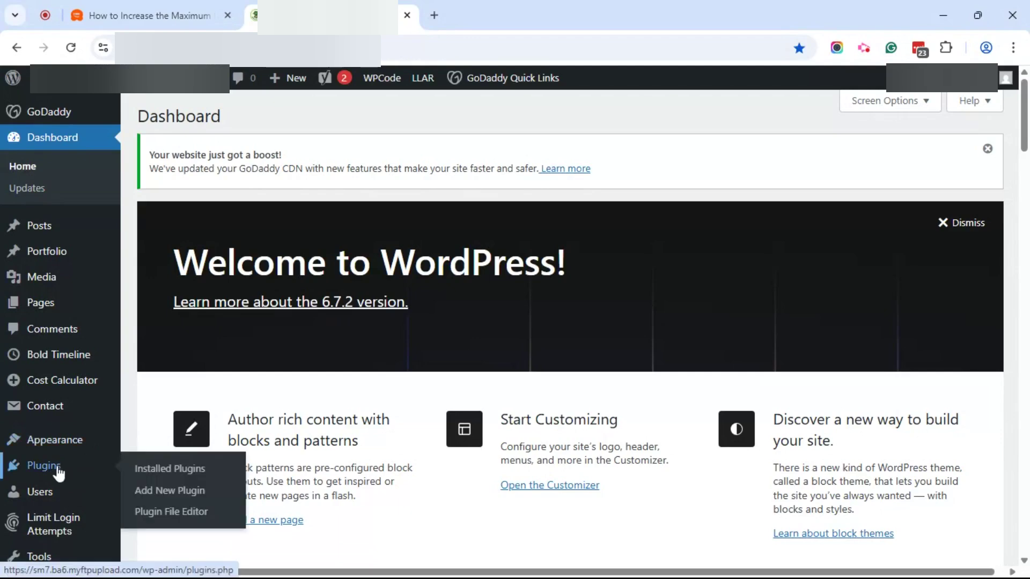
{"action": "left_click", "coordinate": [163, 491]}
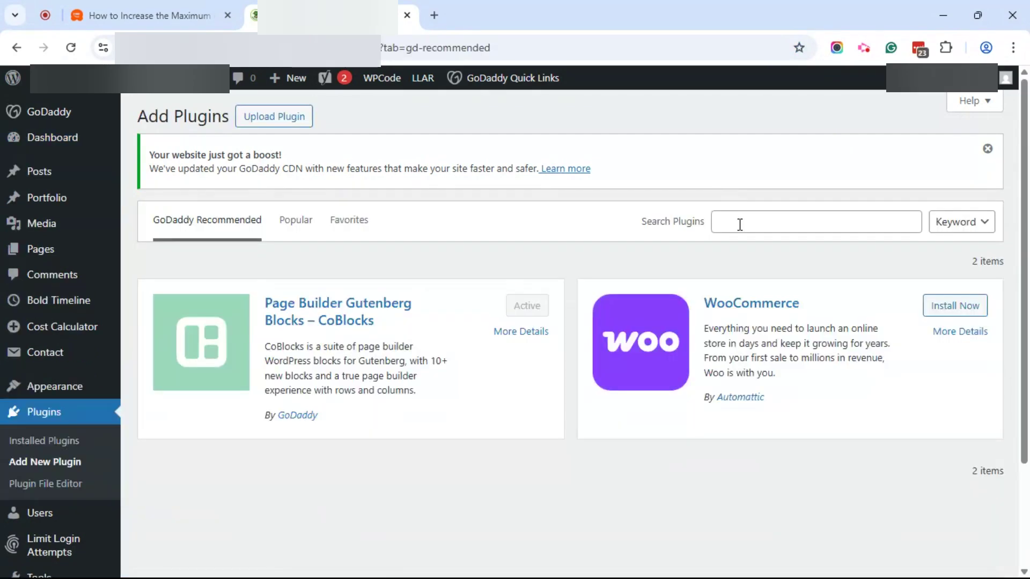
{"action": "left_click", "coordinate": [740, 224]}
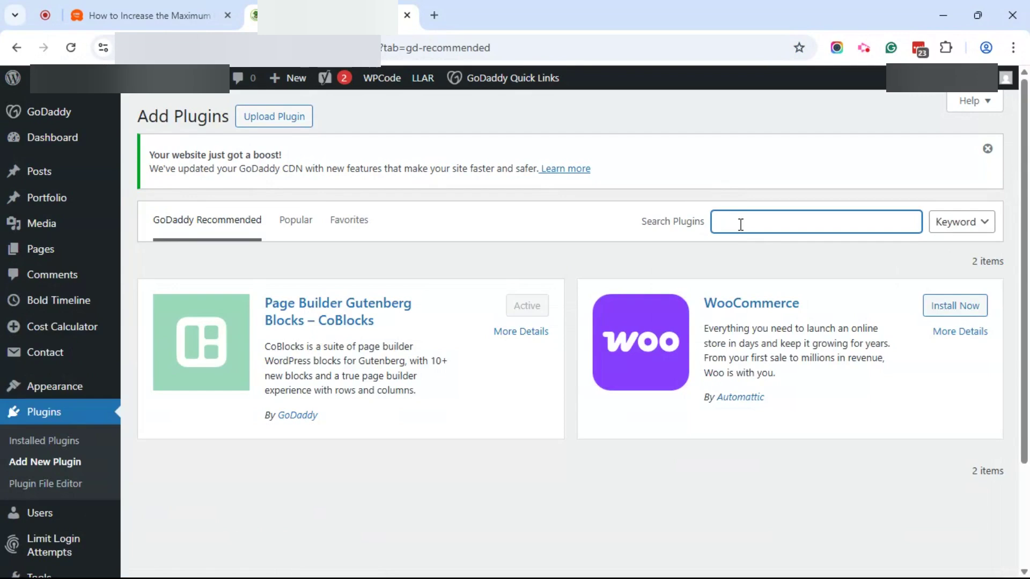
{"action": "type", "text": "WPCode"}
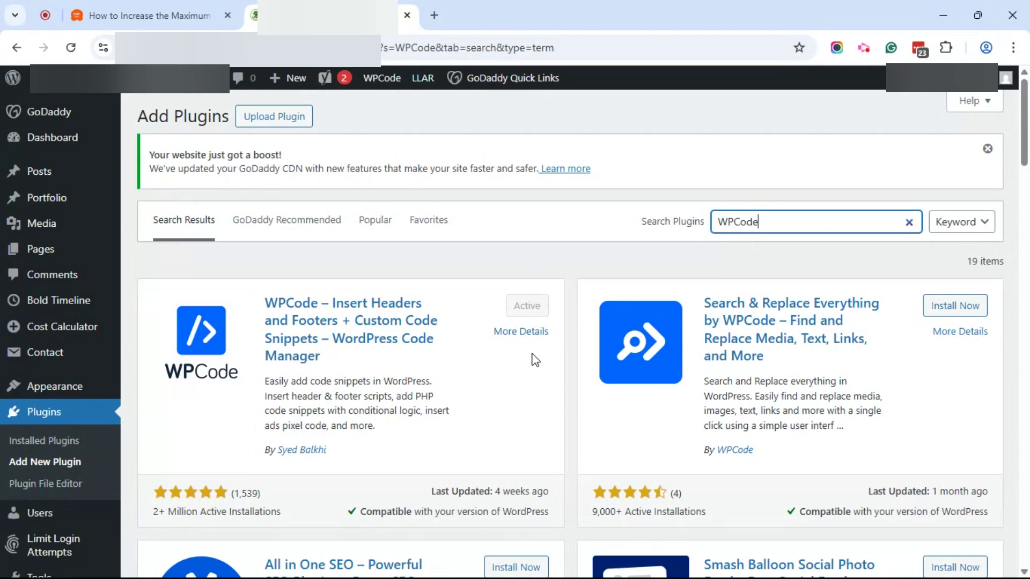
From Installed Plugins, open WPCode Lite's Code Snippets list
{"action": "left_click", "coordinate": [66, 444]}
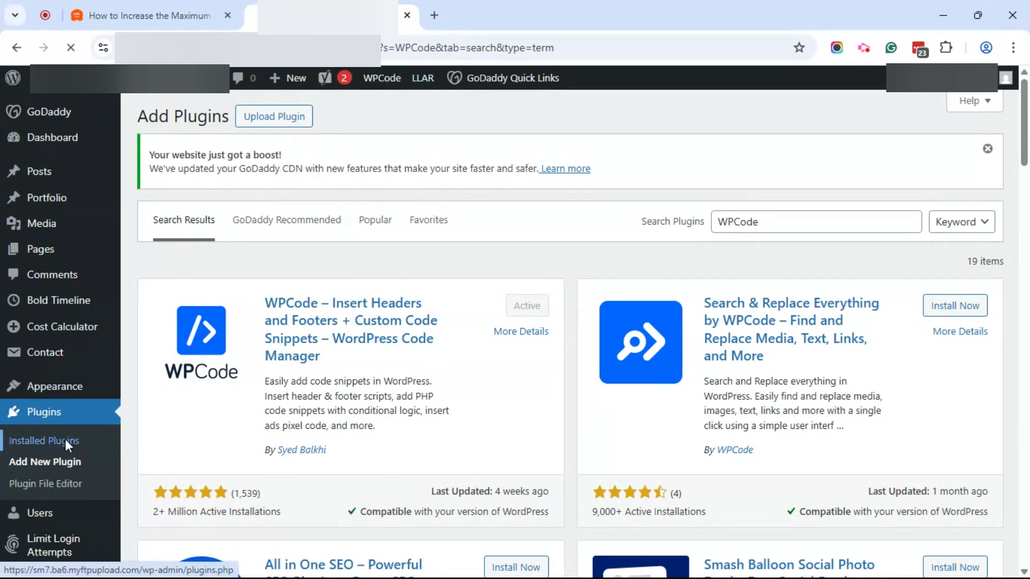
{"action": "scroll", "coordinate": [1027, 414], "scroll_direction": "down", "scroll_amount": 10}
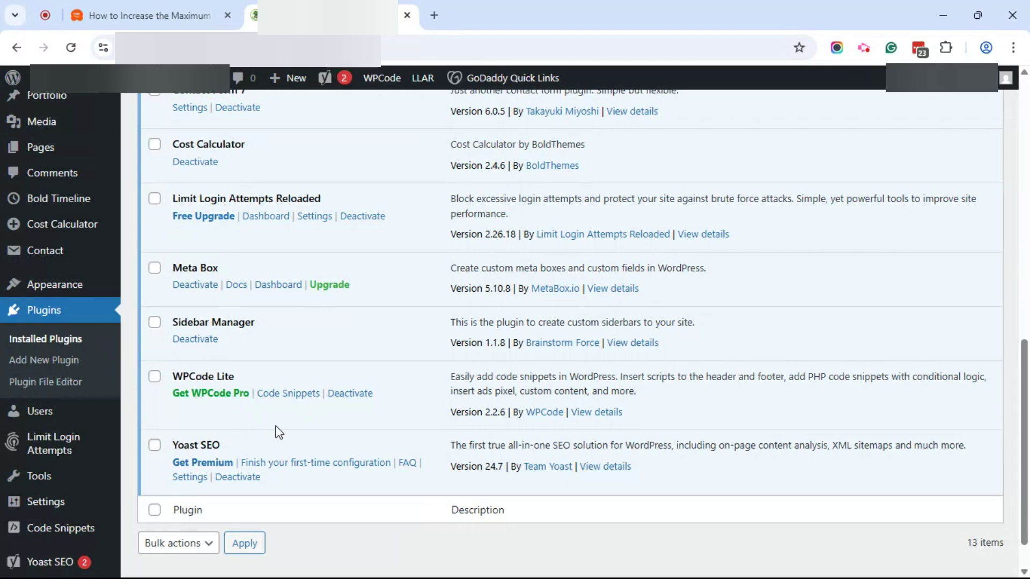
{"action": "left_click", "coordinate": [289, 397]}
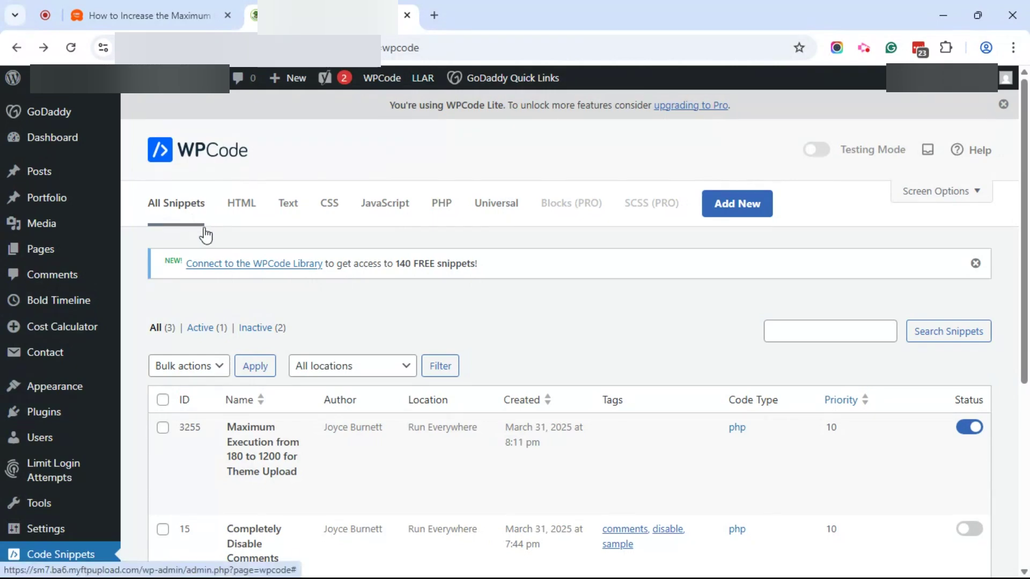
Start a new snippet with Add New on the All Snippets page
{"action": "left_click_drag", "start_coordinate": [1024, 341], "coordinate": [1002, 258]}
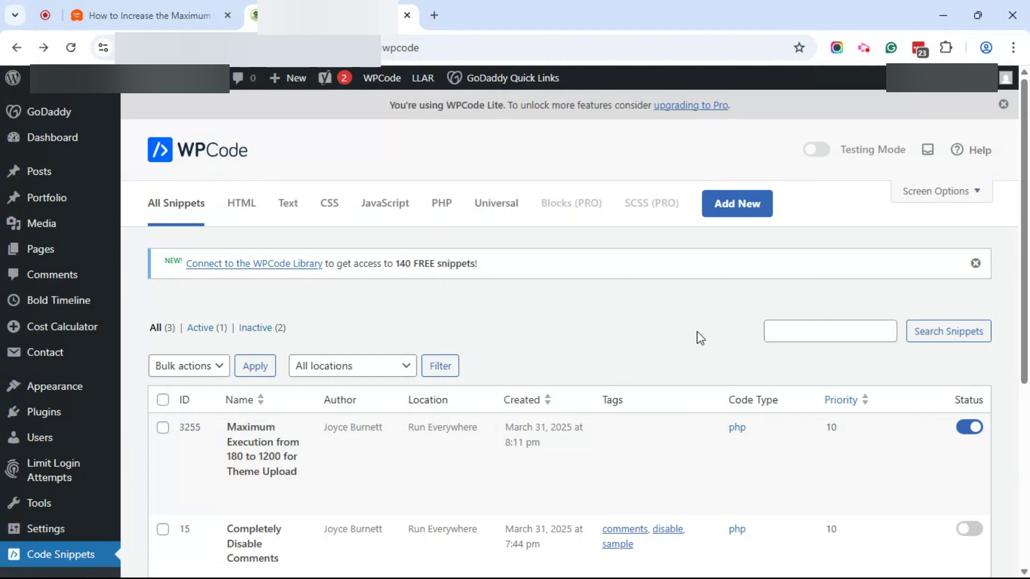
{"action": "left_click", "coordinate": [745, 212]}
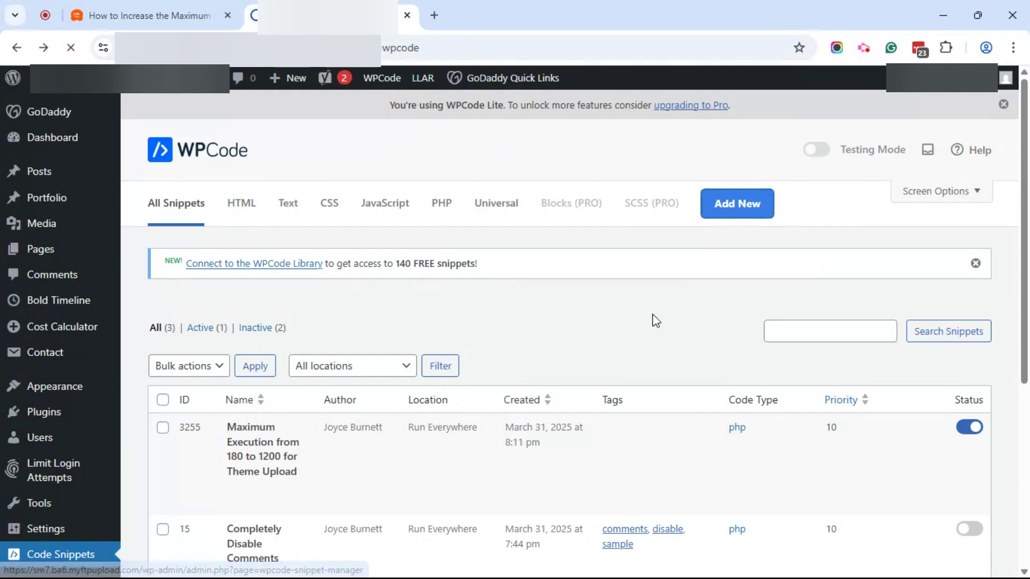
{"action": "mouse_move", "coordinate": [522, 432]}
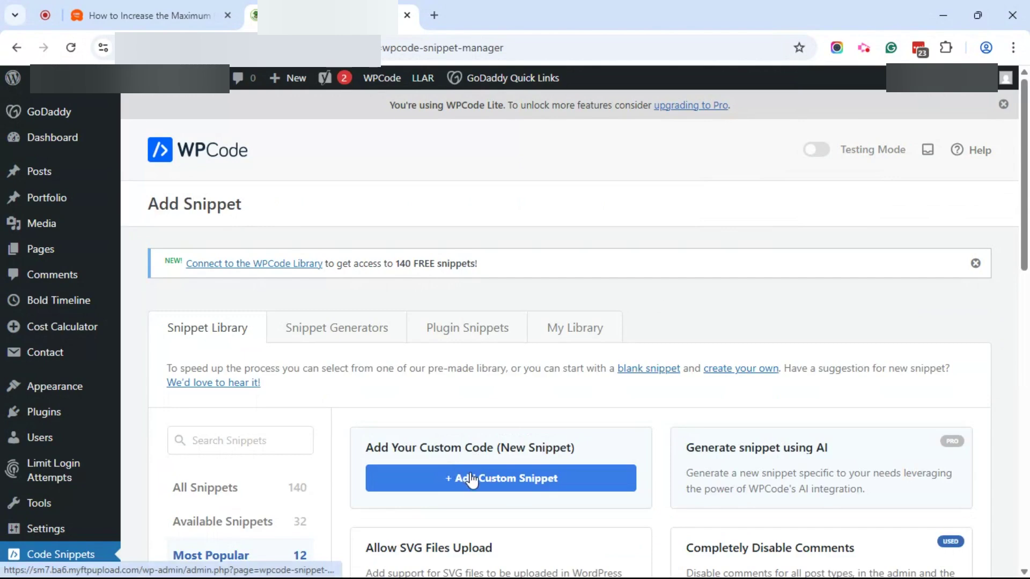
Choose a custom PHP Snippet and title it 'Test Snippet'
{"action": "left_click", "coordinate": [512, 489]}
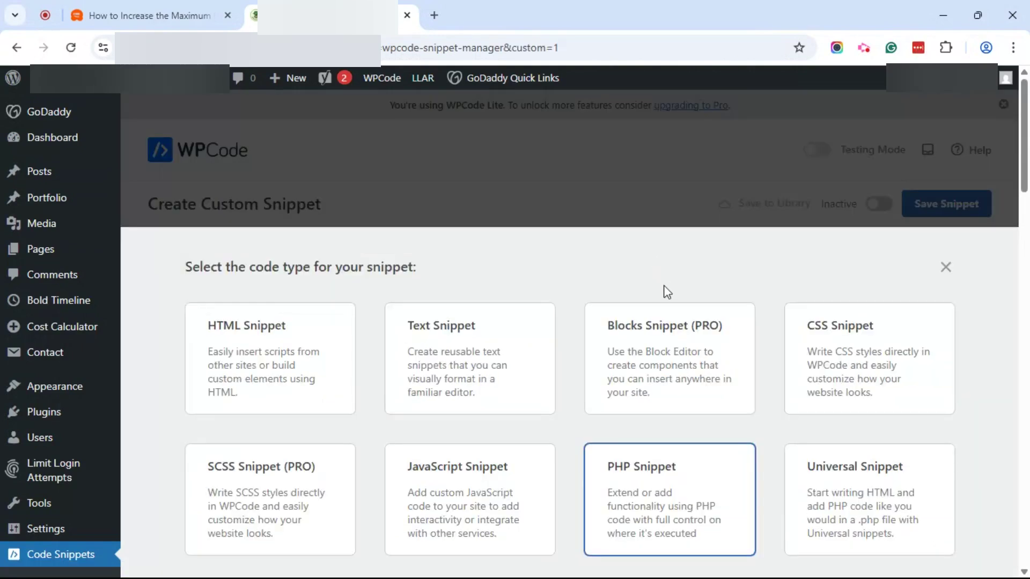
{"action": "left_click", "coordinate": [676, 505]}
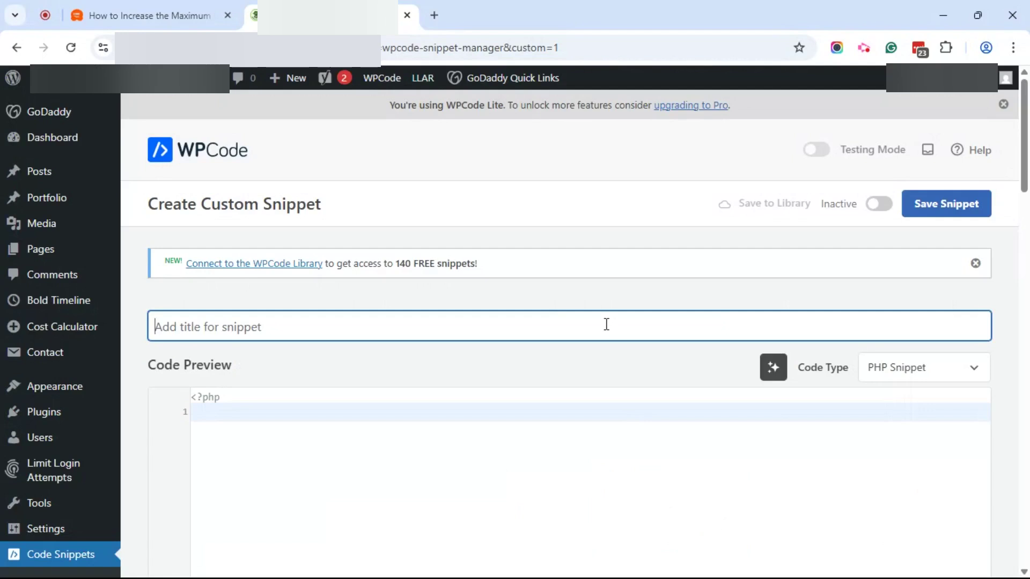
{"action": "type", "text": "Tes"}
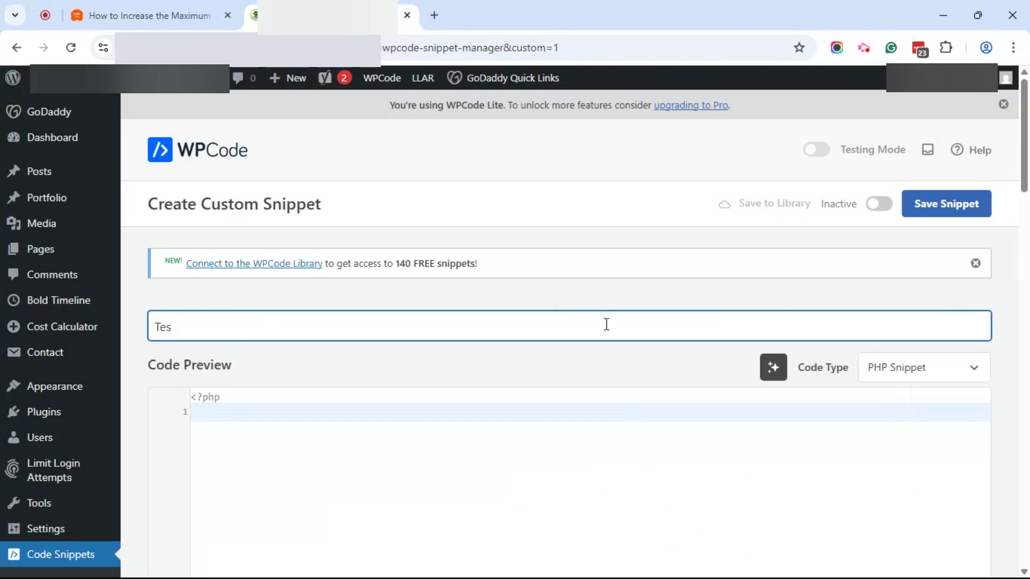
{"action": "type", "text": "t Snippet"}
{"action": "left_click", "coordinate": [191, 11]}
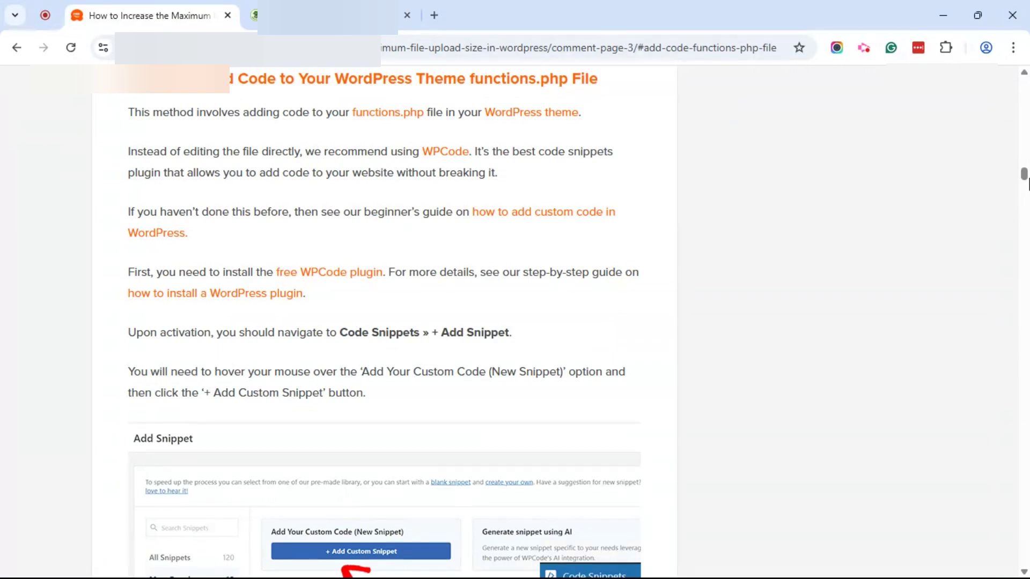
{"action": "left_click_drag", "start_coordinate": [1026, 183], "coordinate": [1025, 188]}
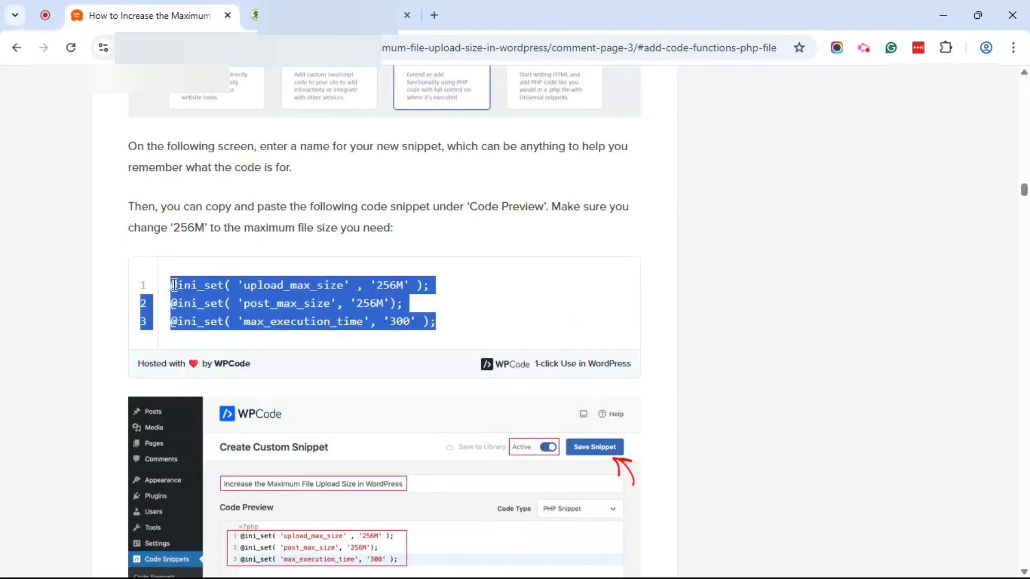
{"action": "left_click", "coordinate": [174, 285]}
{"action": "left_click_drag", "start_coordinate": [175, 285], "coordinate": [454, 326]}
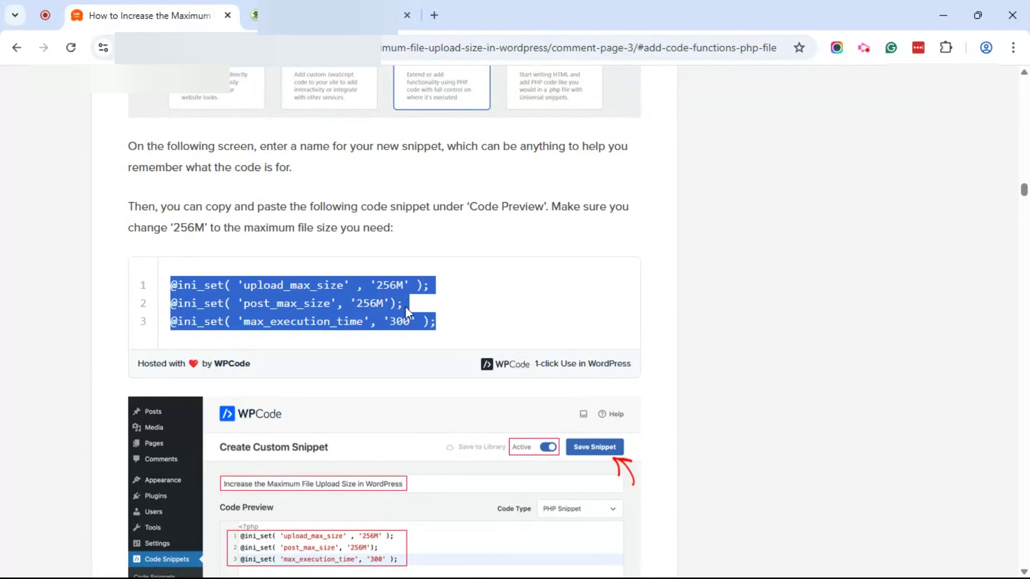
{"action": "right_click", "coordinate": [343, 291]}
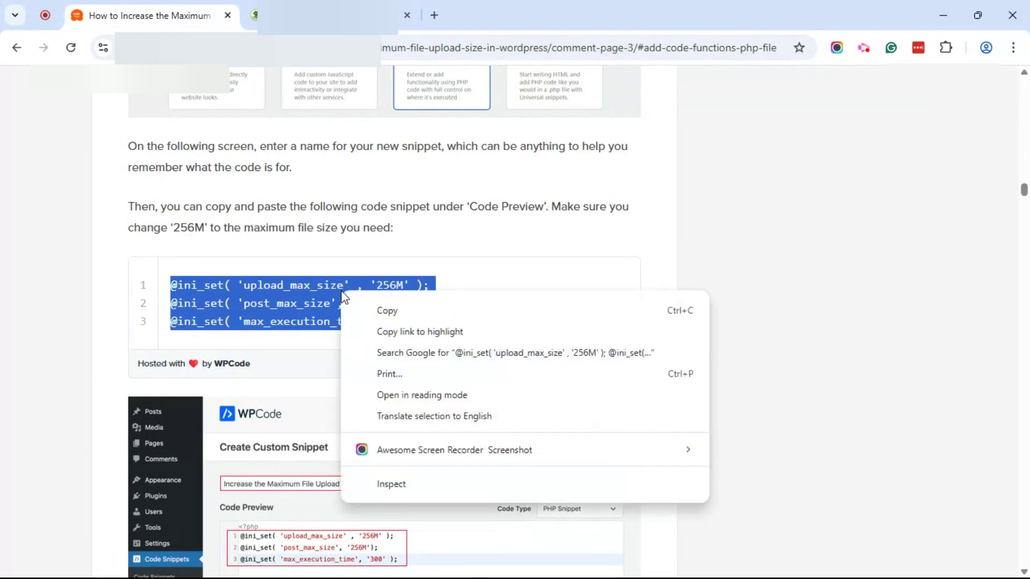
{"action": "left_click", "coordinate": [384, 311]}
{"action": "key", "text": "ctrl+Tab"}
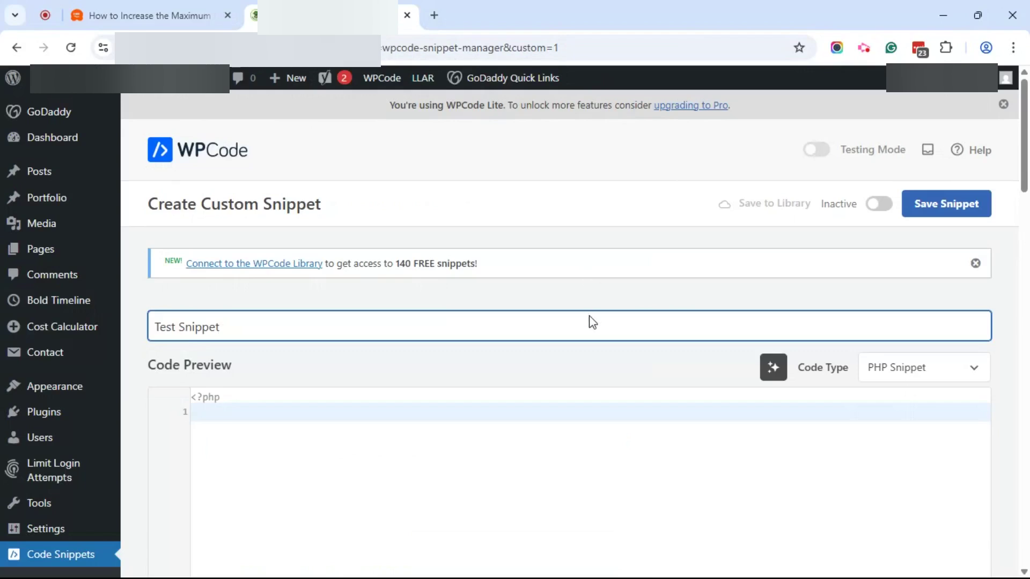
{"action": "left_click", "coordinate": [207, 411]}
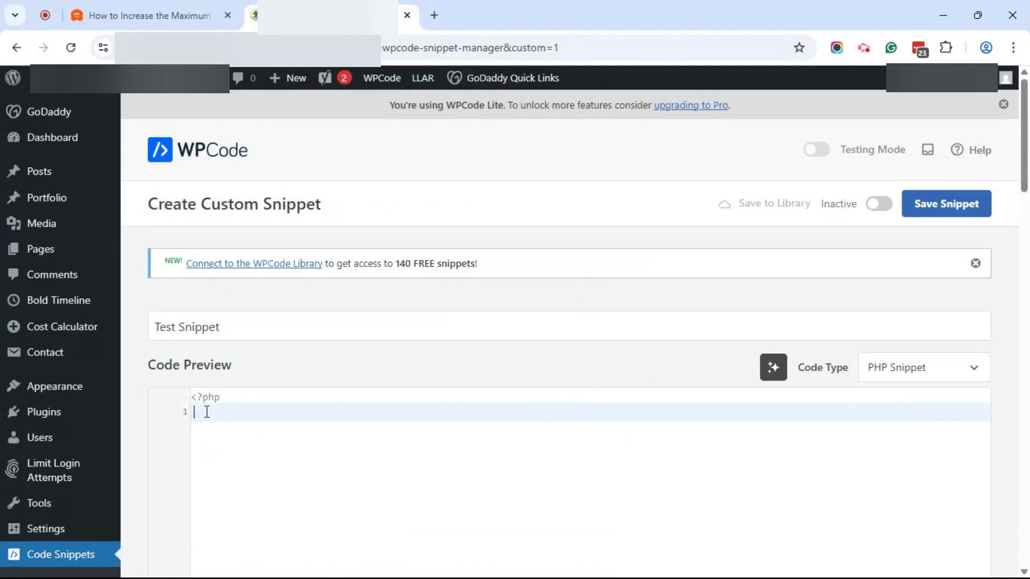
{"action": "right_click", "coordinate": [206, 411]}
{"action": "left_click", "coordinate": [296, 186]}
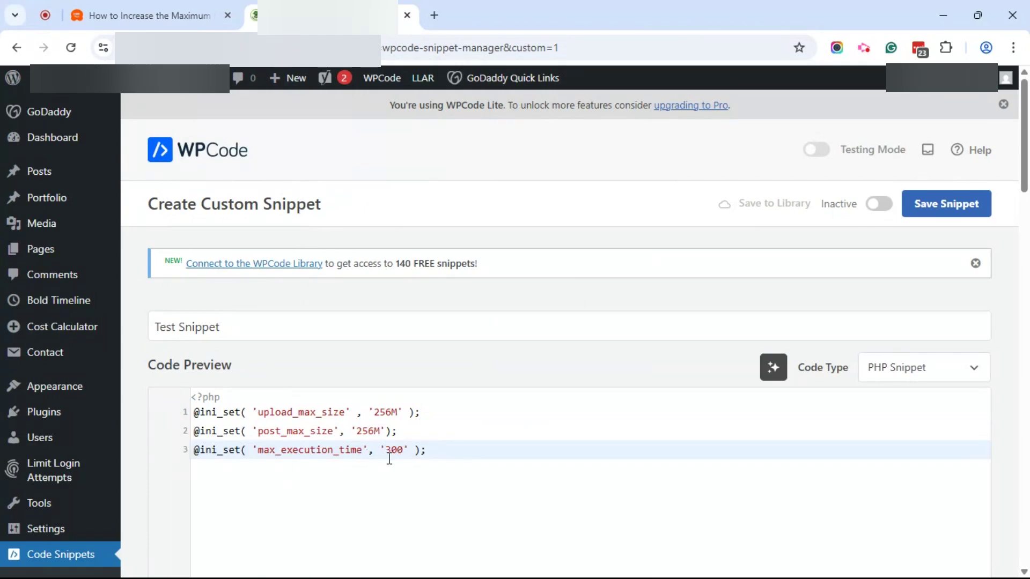
{"action": "left_click_drag", "start_coordinate": [386, 450], "coordinate": [393, 453]}
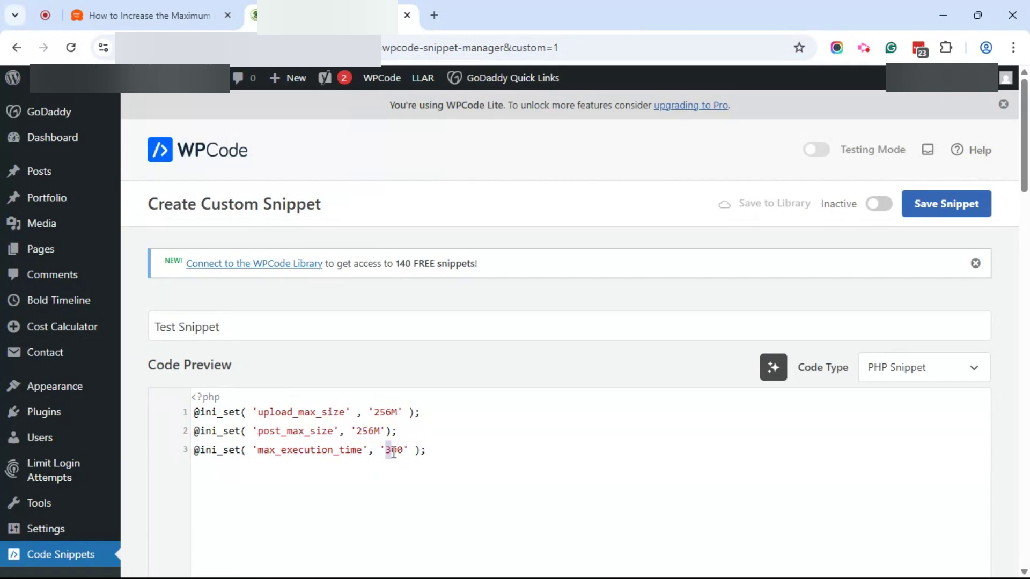
{"action": "type", "text": "1200"}
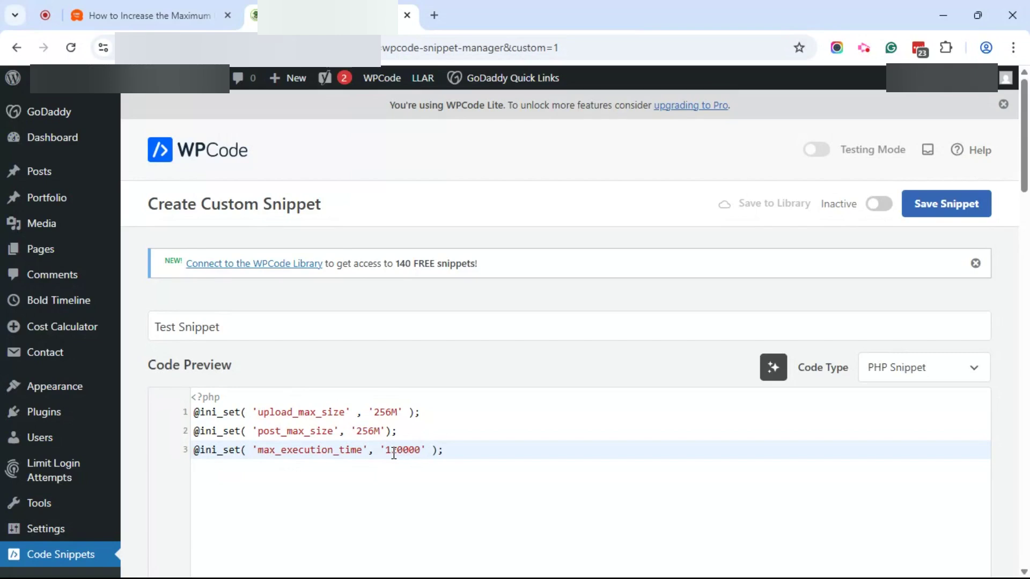
{"action": "key", "text": "Delete"}
{"action": "key", "text": "Delete"}
{"action": "triple_click", "coordinate": [841, 308]}
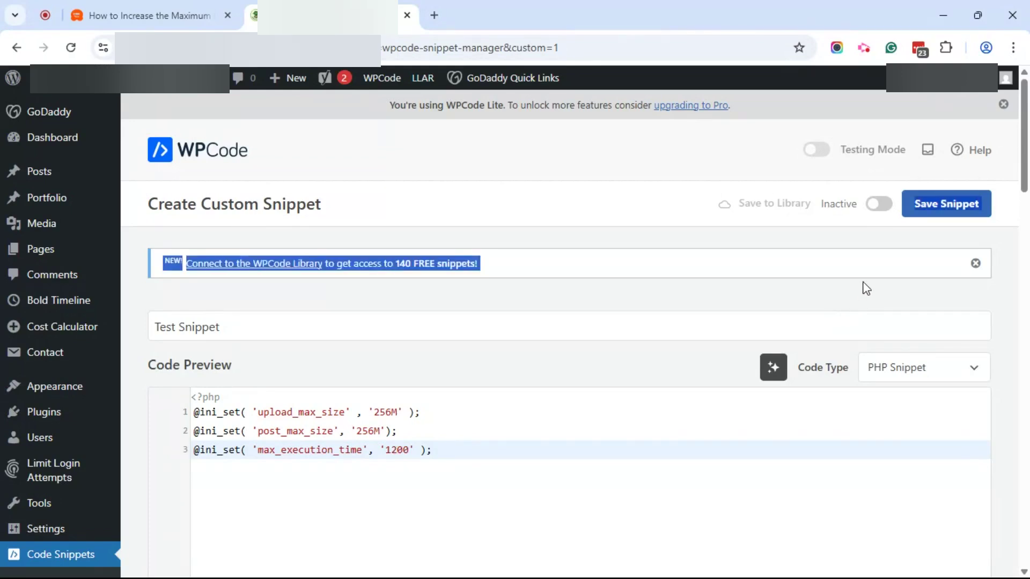
Set Test Snippet to Active, save it, and return to the Code Snippets list
{"action": "left_click", "coordinate": [879, 204]}
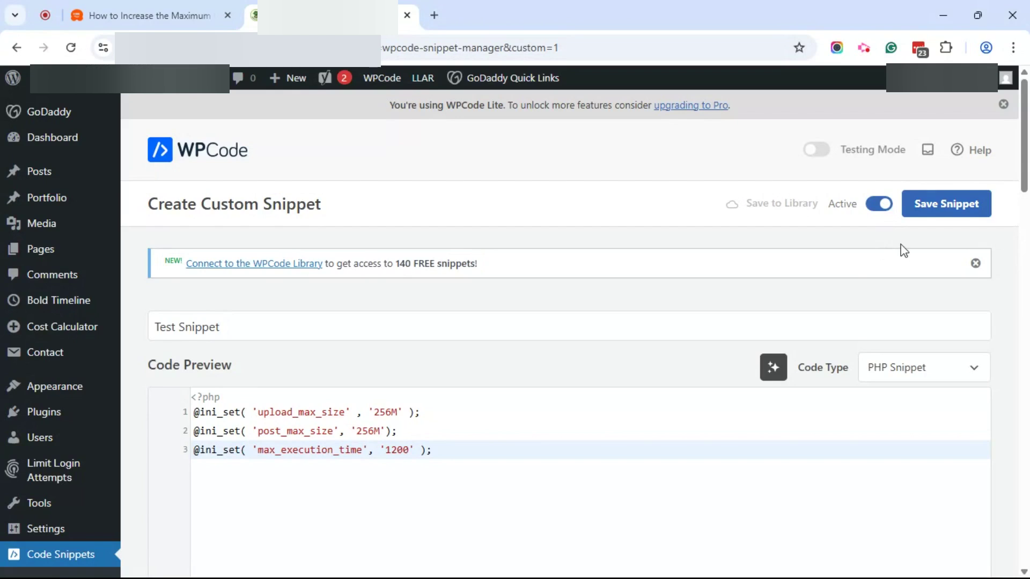
{"action": "left_click", "coordinate": [955, 207]}
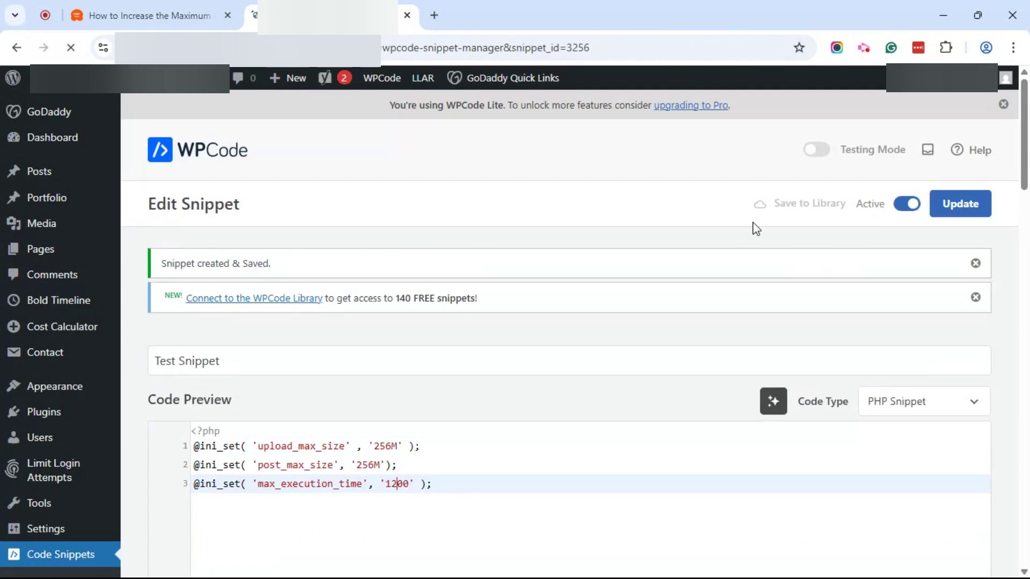
{"action": "left_click_drag", "start_coordinate": [271, 263], "coordinate": [161, 271]}
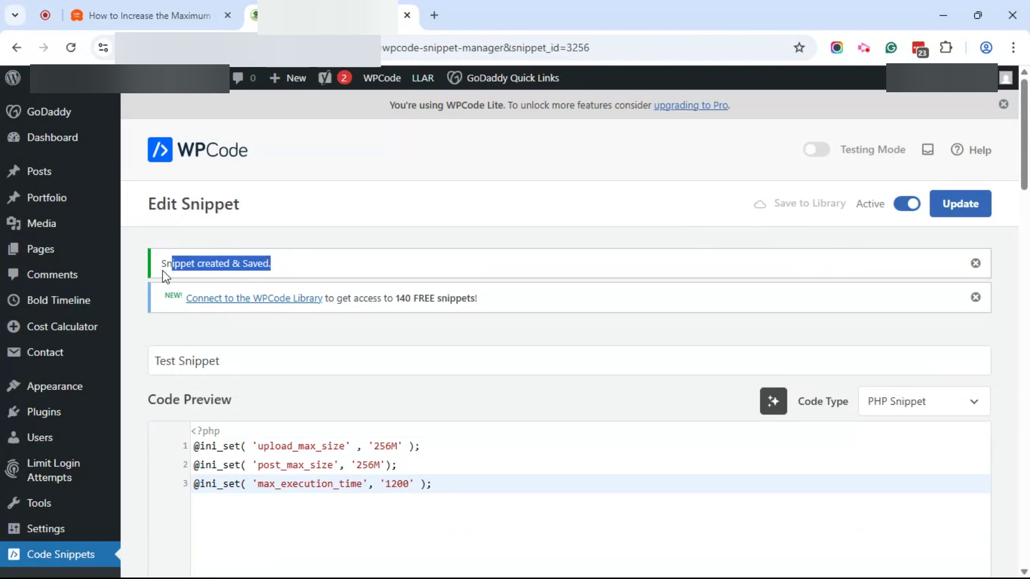
{"action": "scroll", "coordinate": [498, 243], "scroll_direction": "down", "scroll_amount": 3}
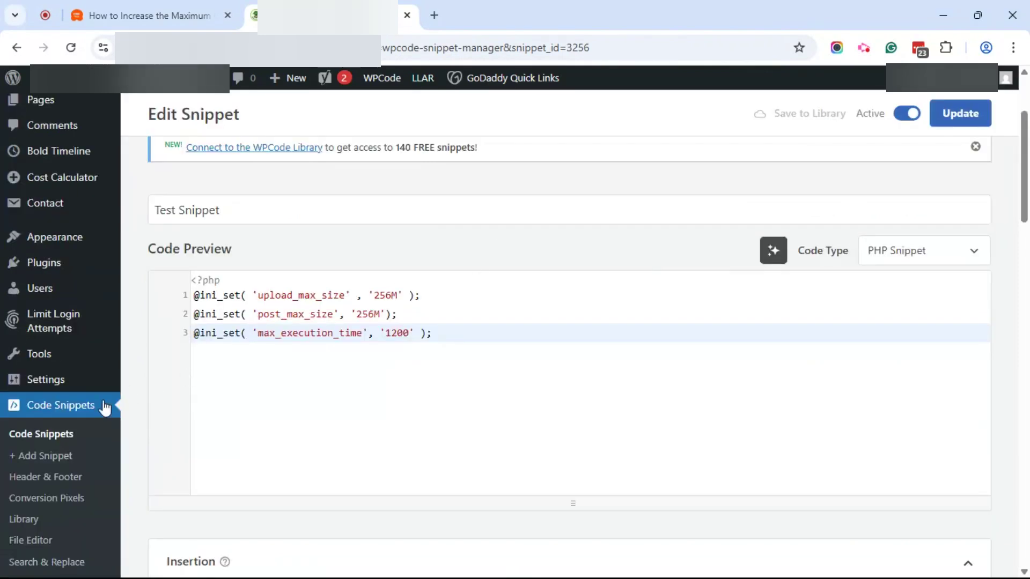
{"action": "left_click", "coordinate": [62, 439]}
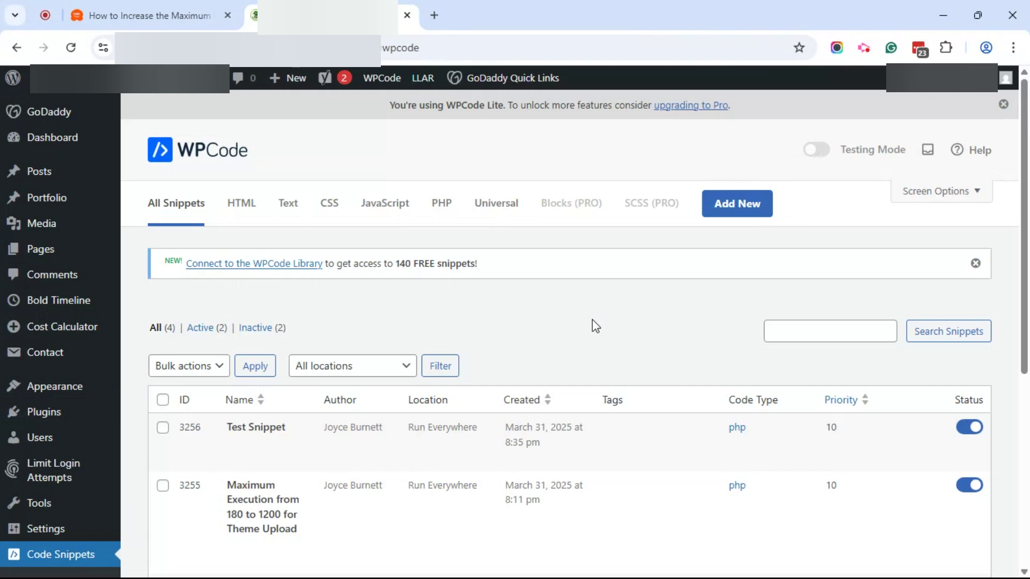
Review the list showing Test Snippet (ID 3256) and the Maximum Execution snippet both active
{"action": "mouse_move", "coordinate": [51, 86]}
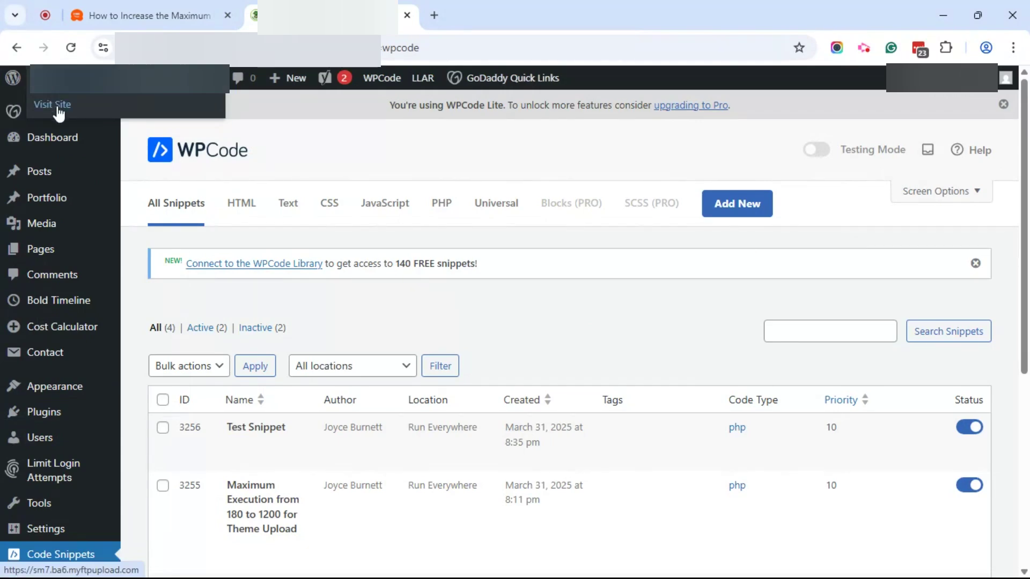